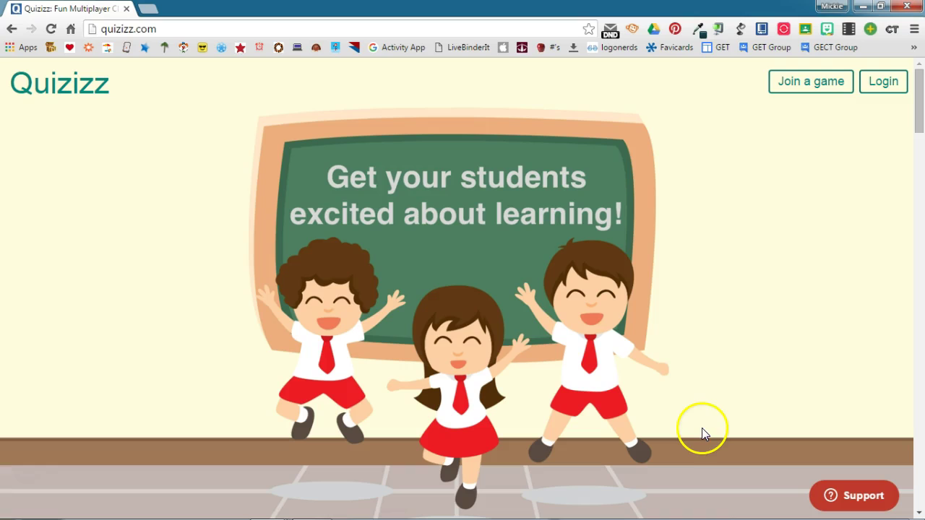
- Open the login page, check the sign-up form, and return to the login form
left_click(884, 80)
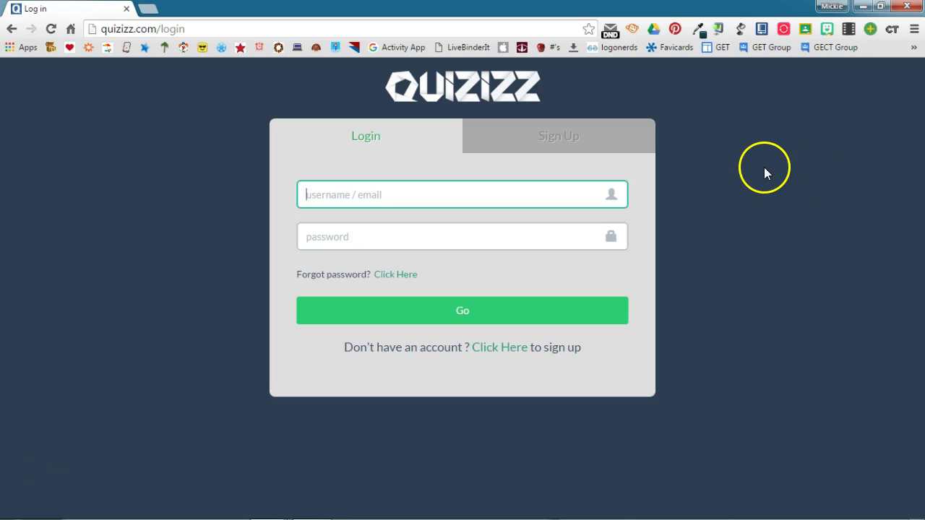
left_click(569, 137)
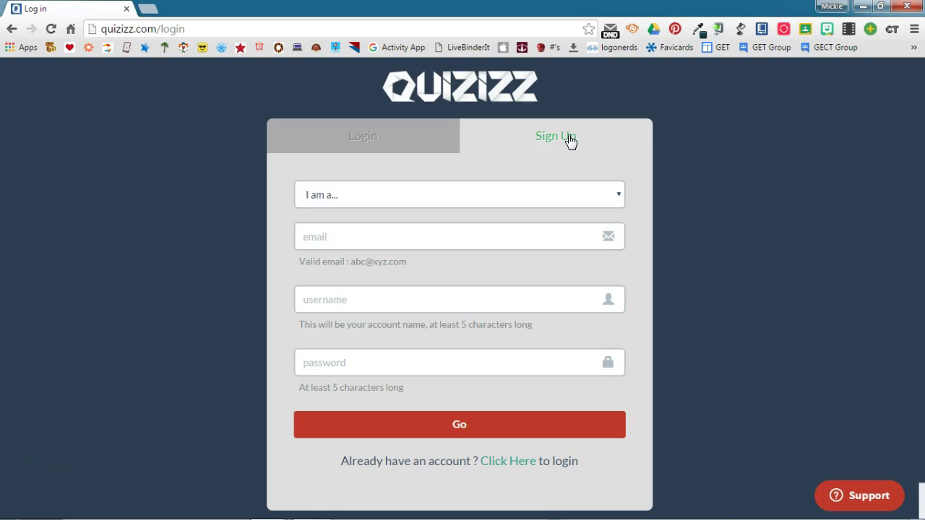
left_click(417, 150)
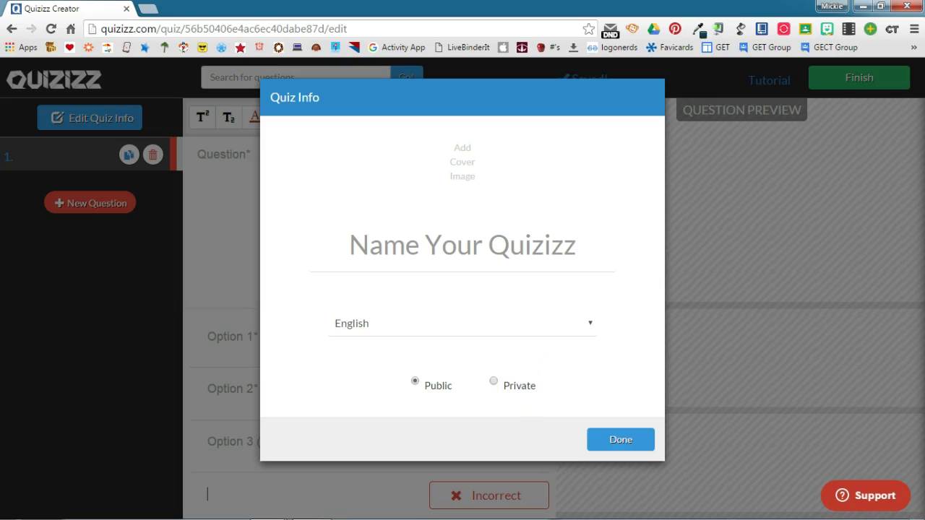
- Set up question 1, "The brain of the computer is called", with options Motherboard, RAM, ROM and CPU, marking CPU correct with a 30 sec limit
key("Escape")
left_click(584, 287)
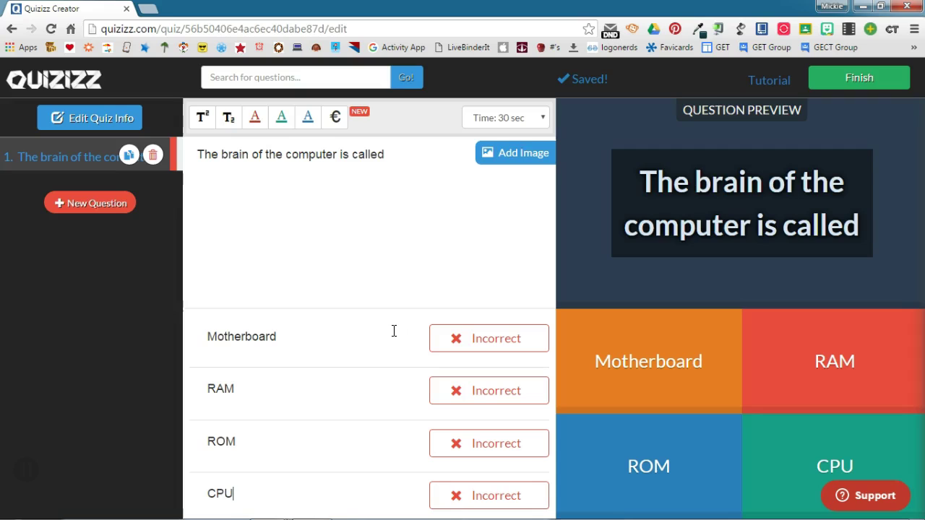
left_click(489, 495)
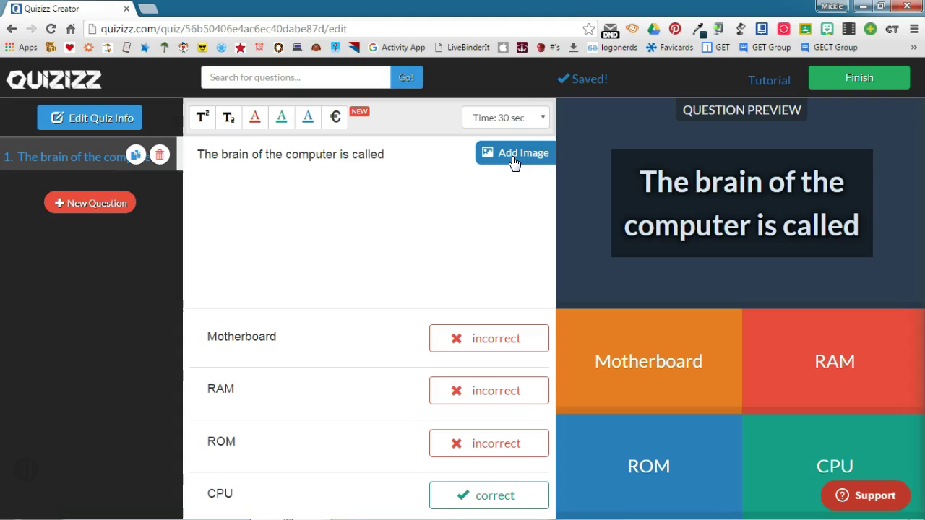
left_click(528, 120)
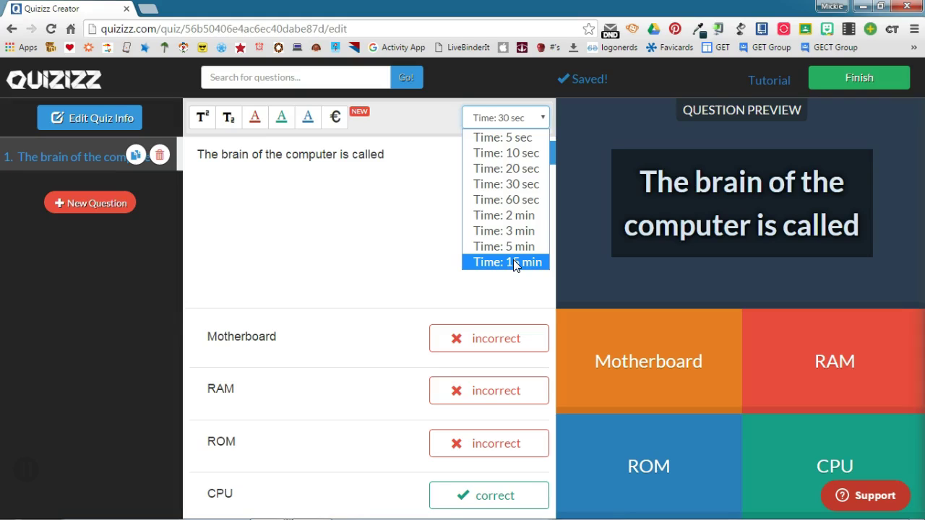
left_click(504, 184)
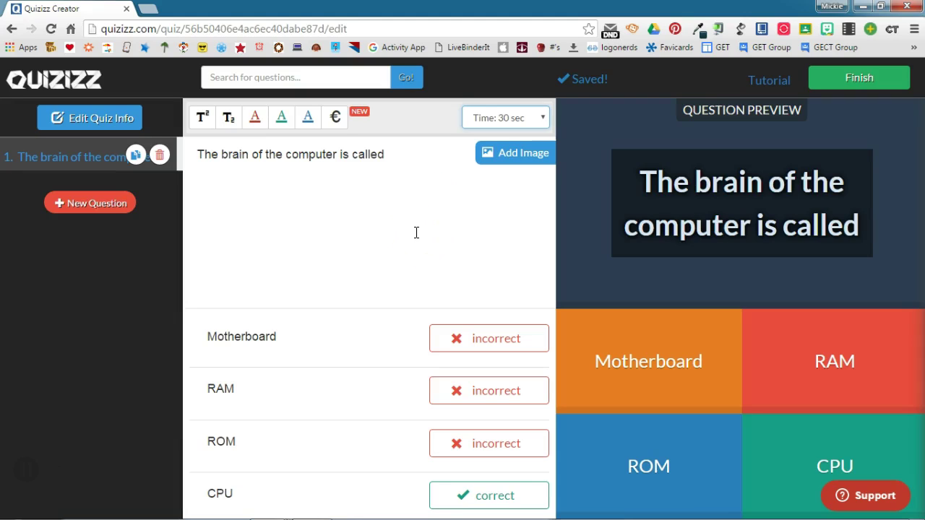
- Examine the math symbols that can be inserted into the question, including fractions, logic and geometric symbols
left_click(336, 123)
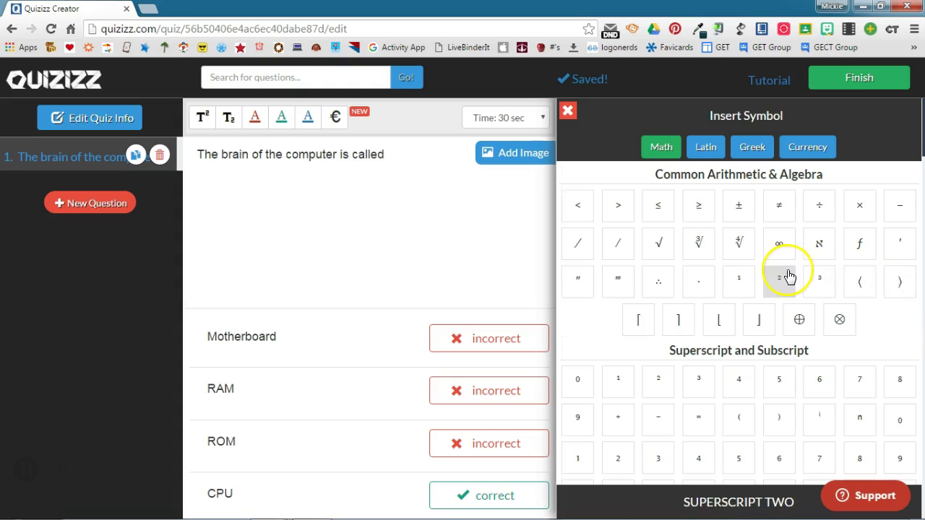
scroll(788, 276, "down", 5)
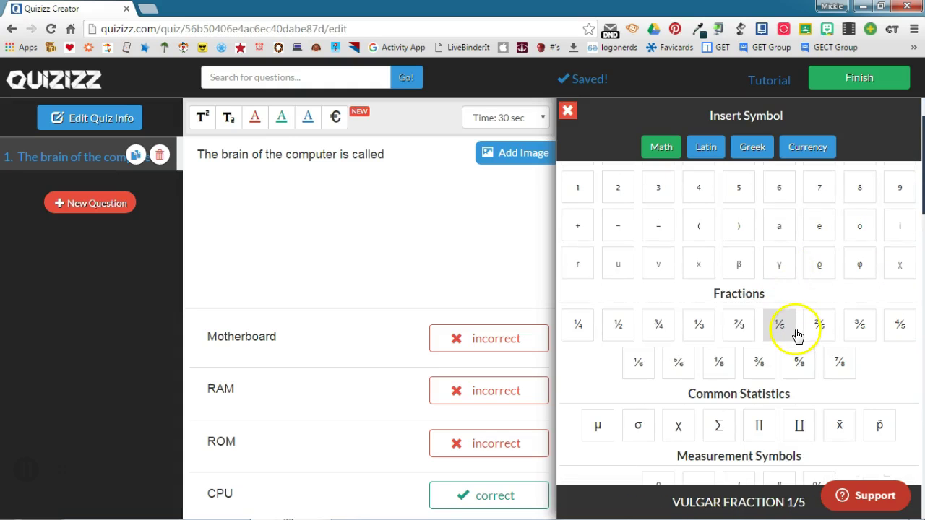
scroll(797, 334, "down", 8)
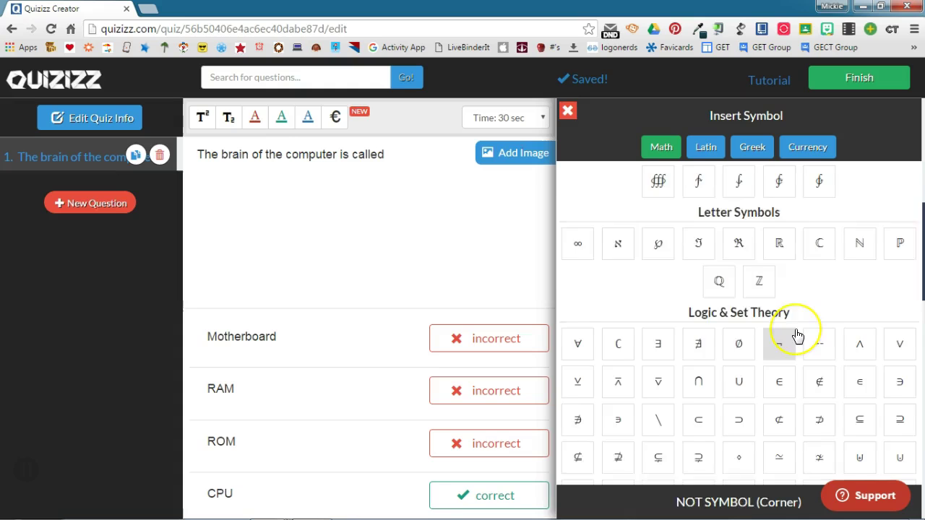
scroll(797, 335, "down", 4)
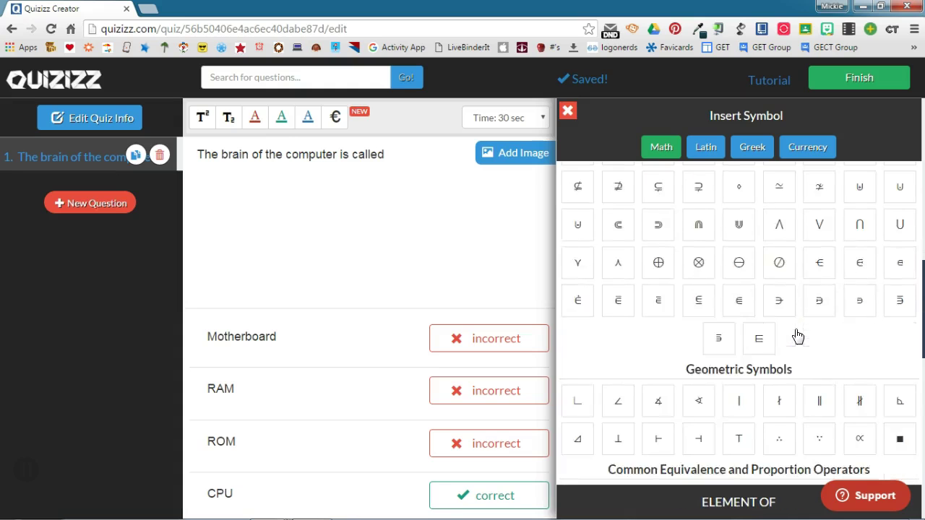
left_click(568, 111)
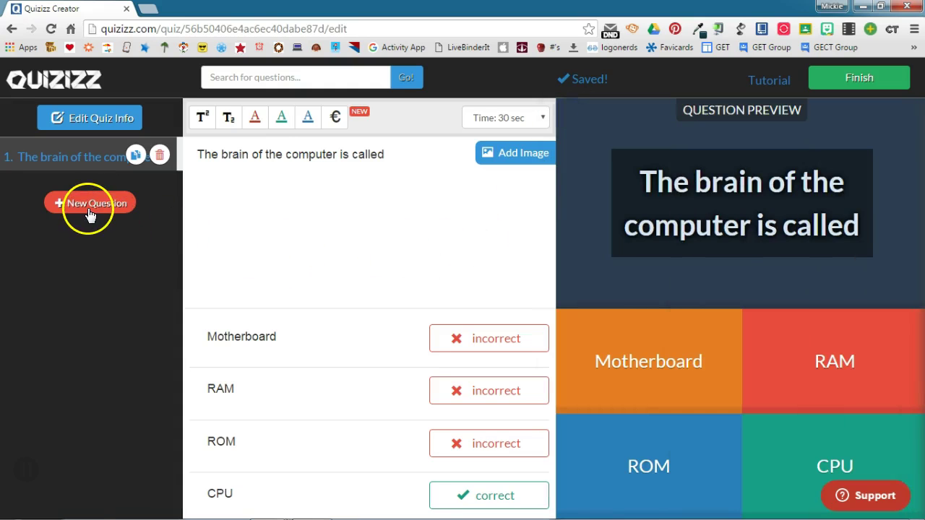
- Add question 2, "Main memory is also called", with options Motherboard, RAM, ROM and CPU, marking RAM as correct
left_click(89, 210)
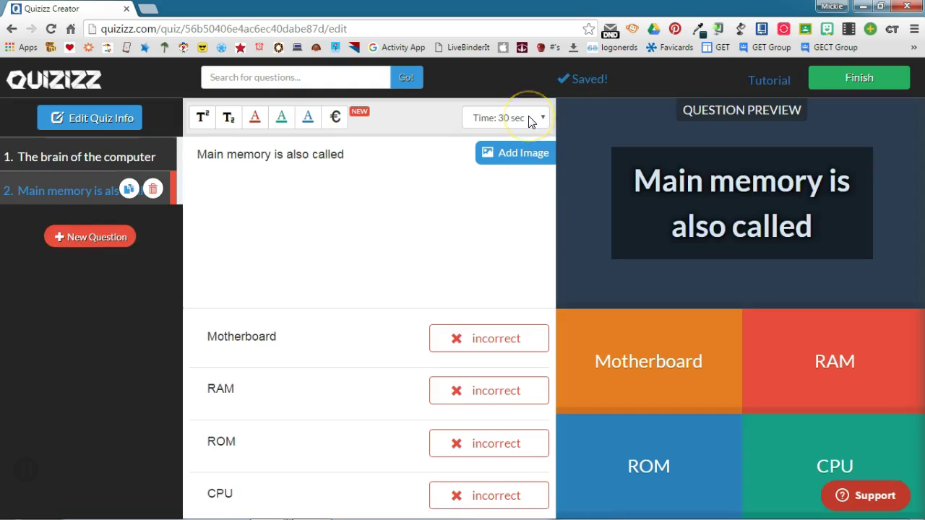
left_click(466, 394)
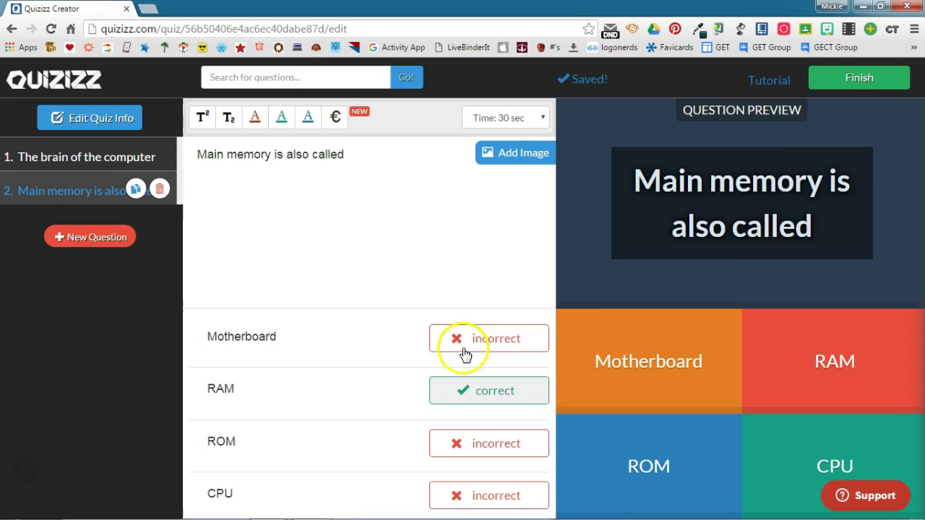
- Finish and create the quiz for grades 6 to University with subject Computers and topic Other
left_click(859, 80)
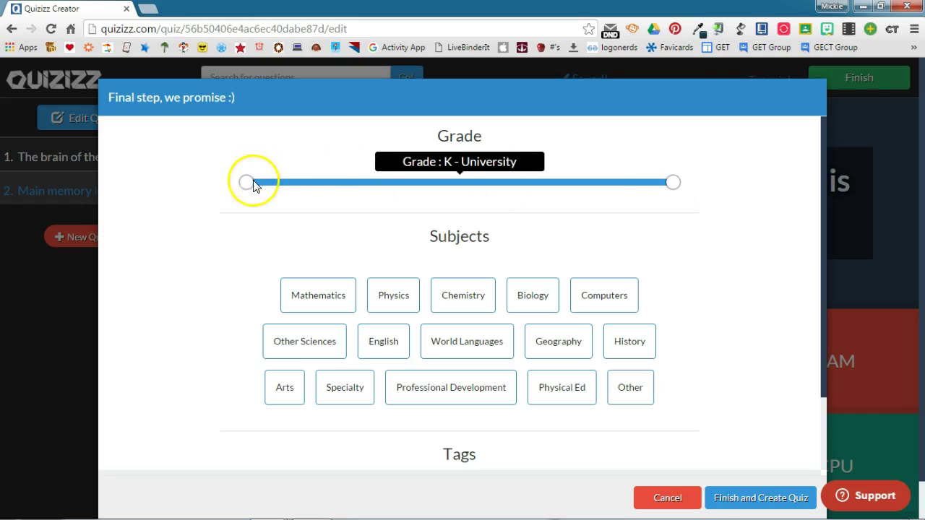
left_click_drag(250, 182, 443, 186)
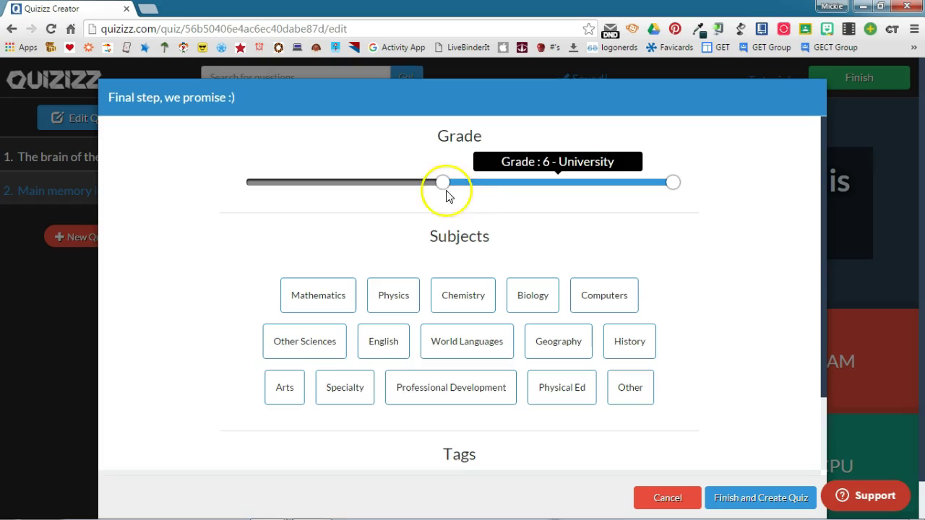
scroll(727, 260, "down", 1)
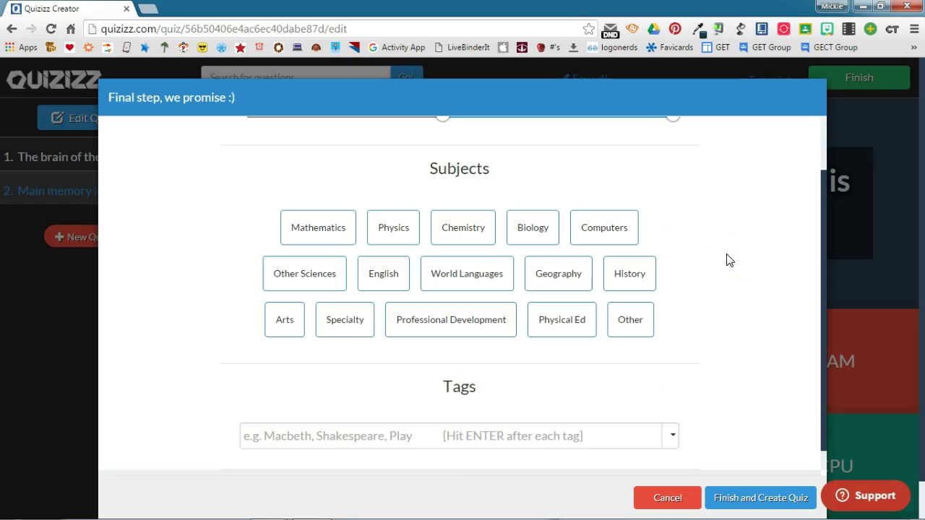
left_click(618, 232)
scroll(737, 256, "down", 3)
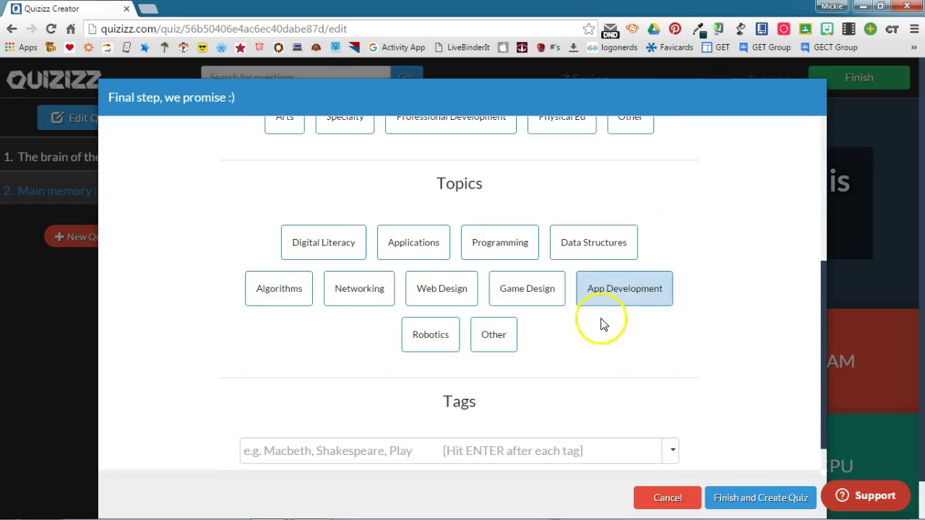
left_click(487, 344)
scroll(724, 306, "down", 1)
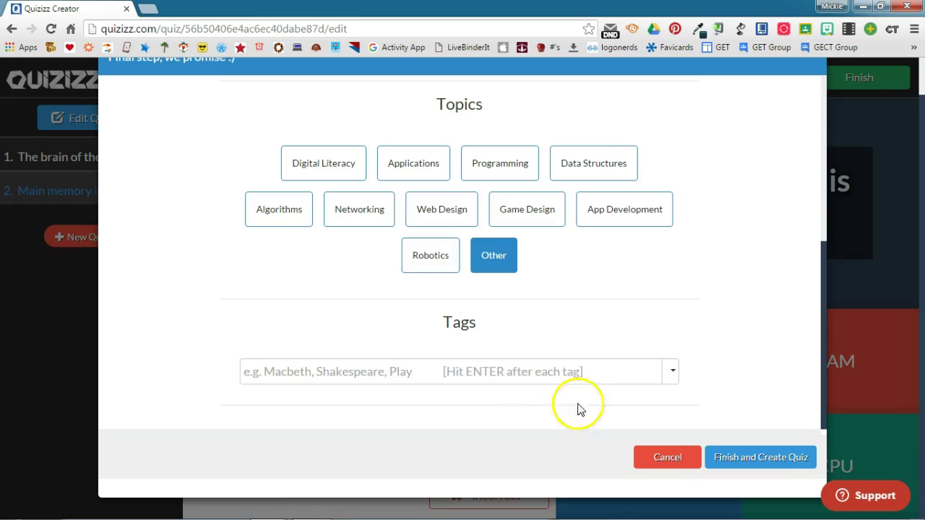
left_click(737, 461)
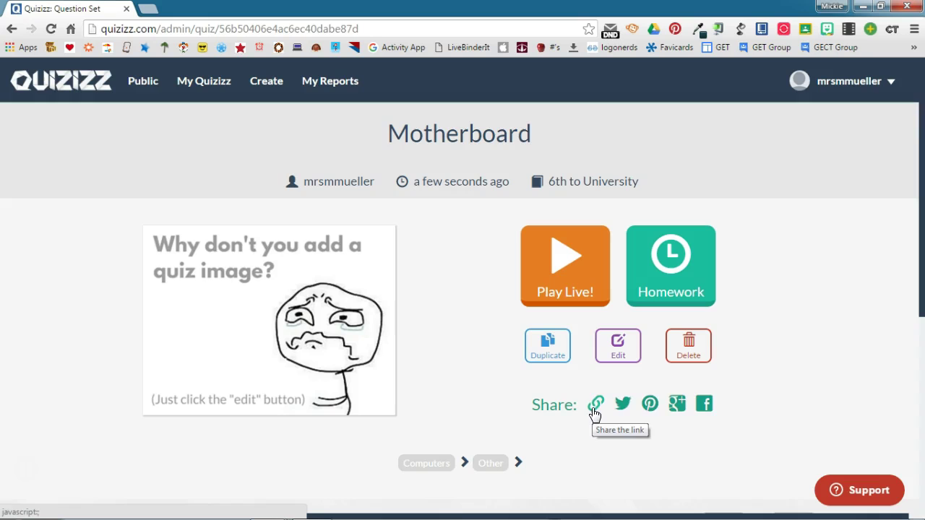
- Review the new quiz's questions, revealing the correct answers and hiding them again
scroll(818, 355, "down", 1)
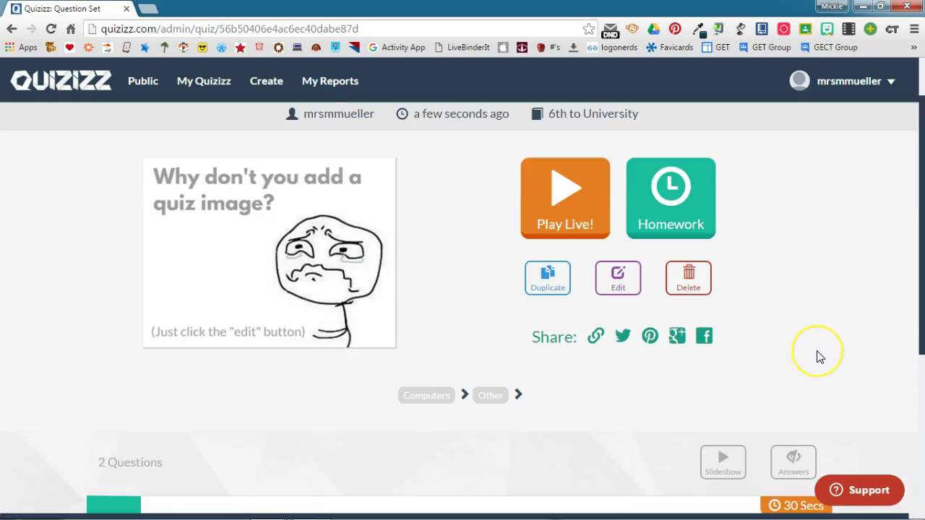
scroll(818, 355, "down", 4)
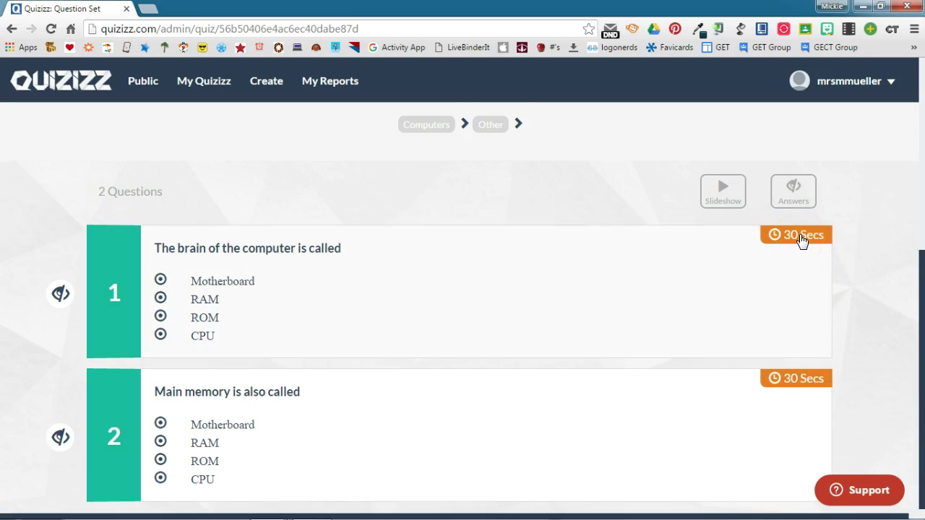
left_click(794, 190)
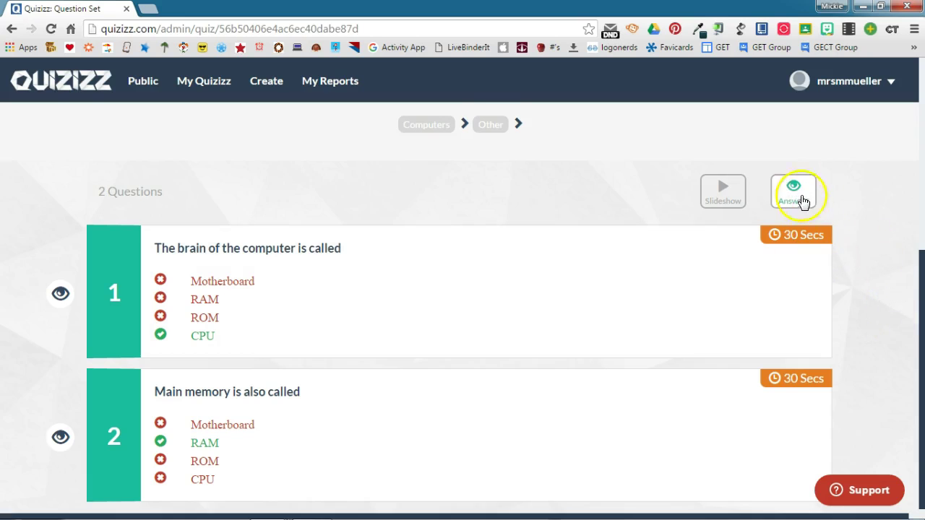
left_click(791, 190)
scroll(840, 256, "up", 5)
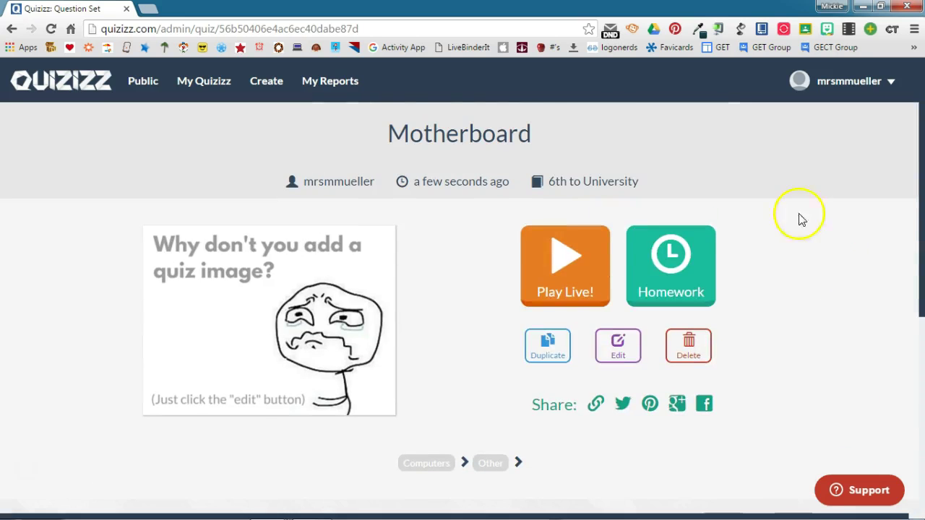
- Look through the list of your own quizzes
left_click(200, 85)
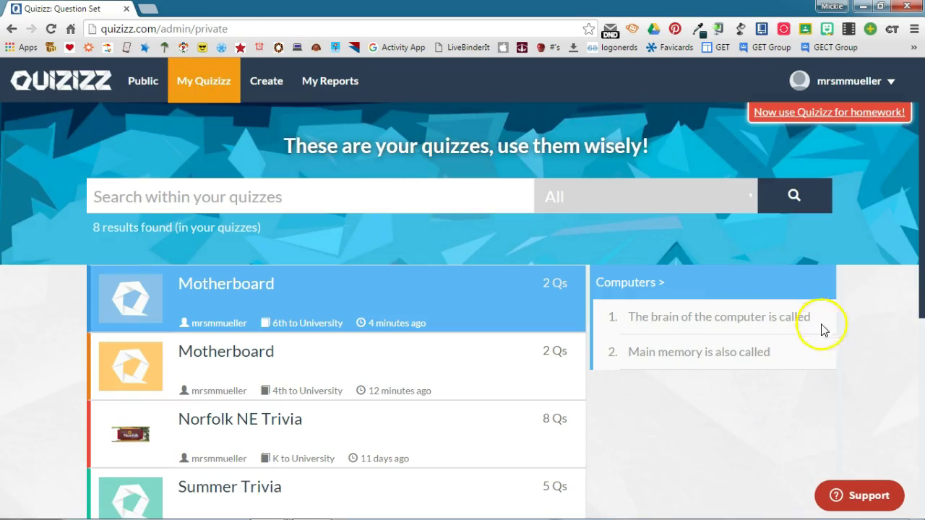
scroll(896, 334, "down", 2)
scroll(896, 334, "down", 3)
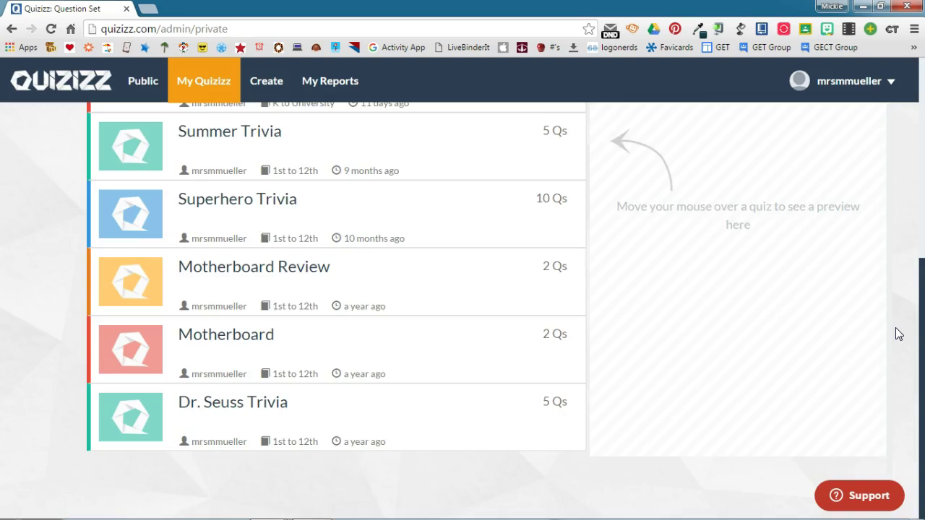
scroll(896, 332, "up", 5)
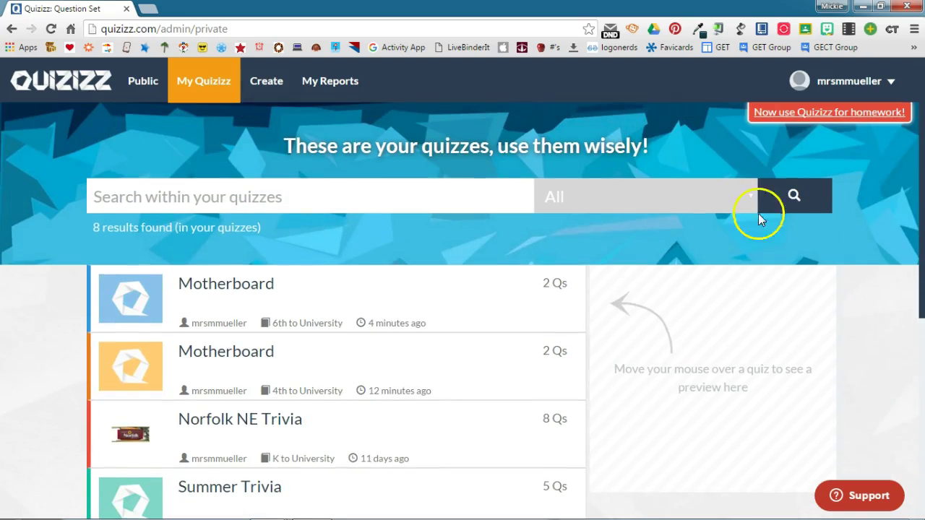
- Open the reports of running and completed quizzes
left_click(325, 79)
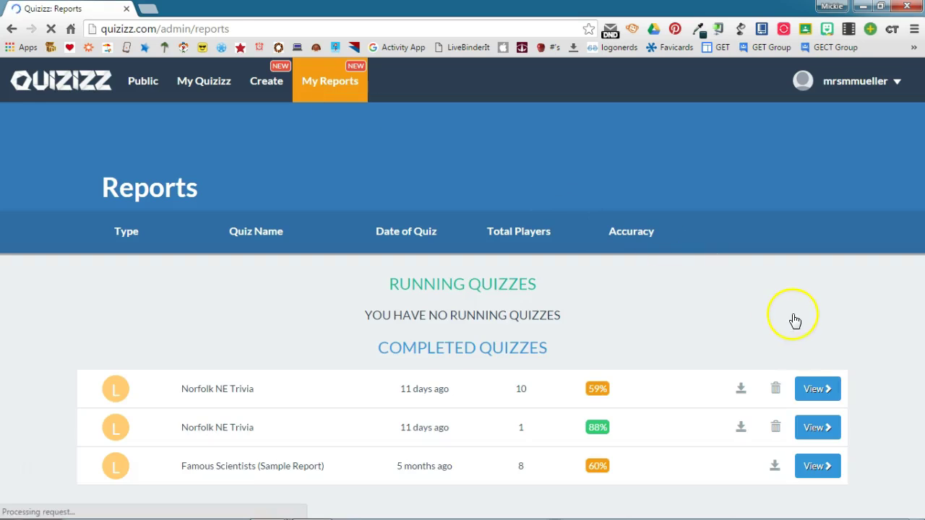